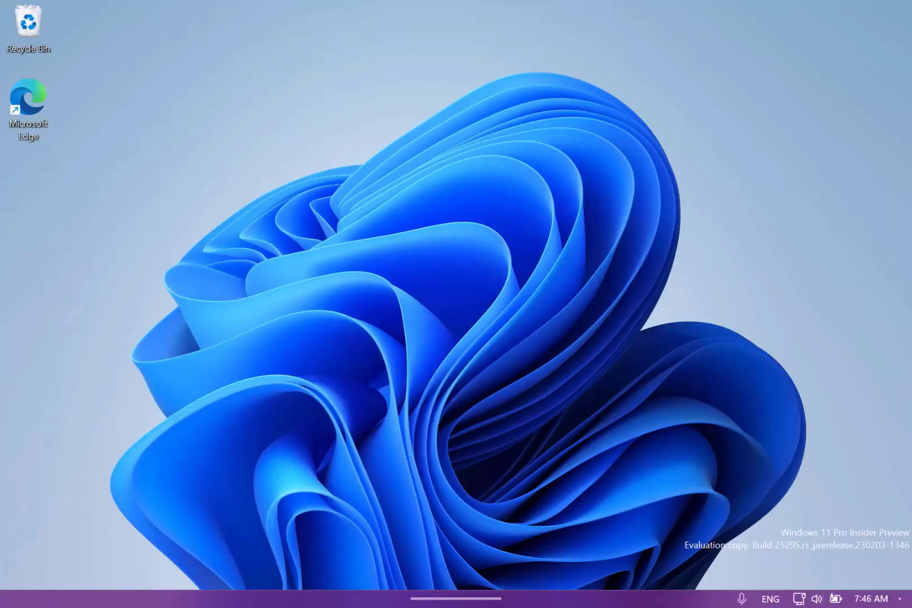
Open Start, then the search panel, closing each so the tablet taskbar expands and collapses.
key("super")
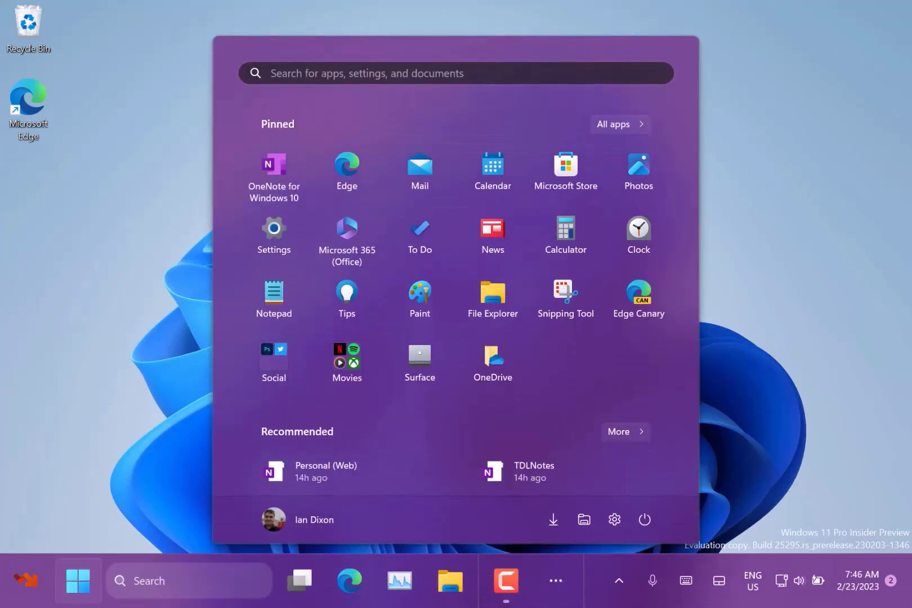
left_click(23, 103)
key("super+s")
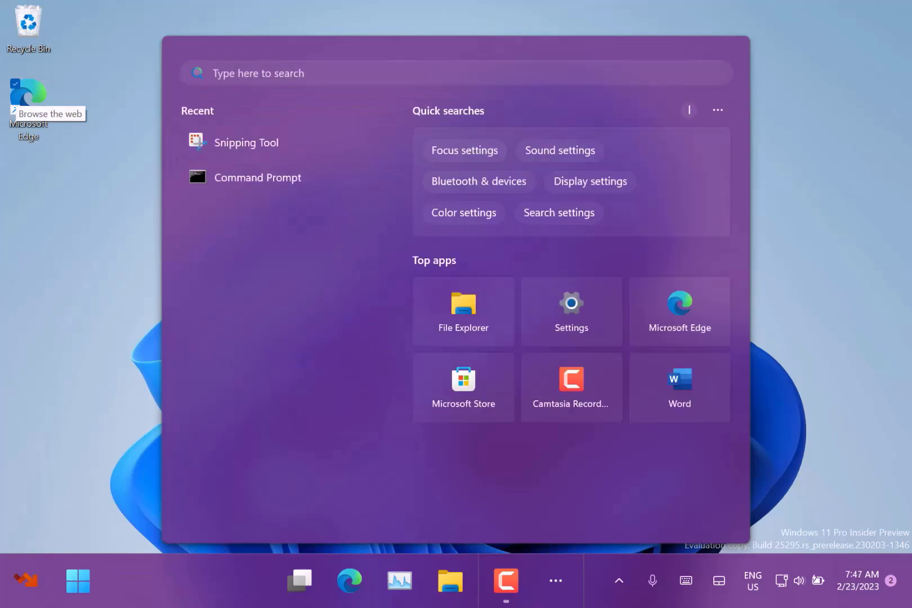
key("Escape")
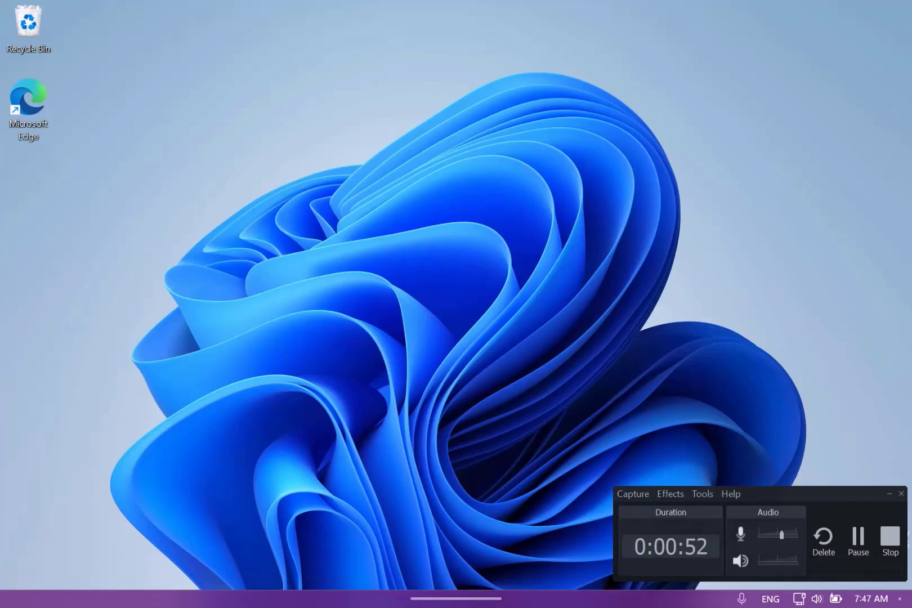
Toggle Start open and closed twice more, letting the taskbar collapse to a thin bar each time.
key("super")
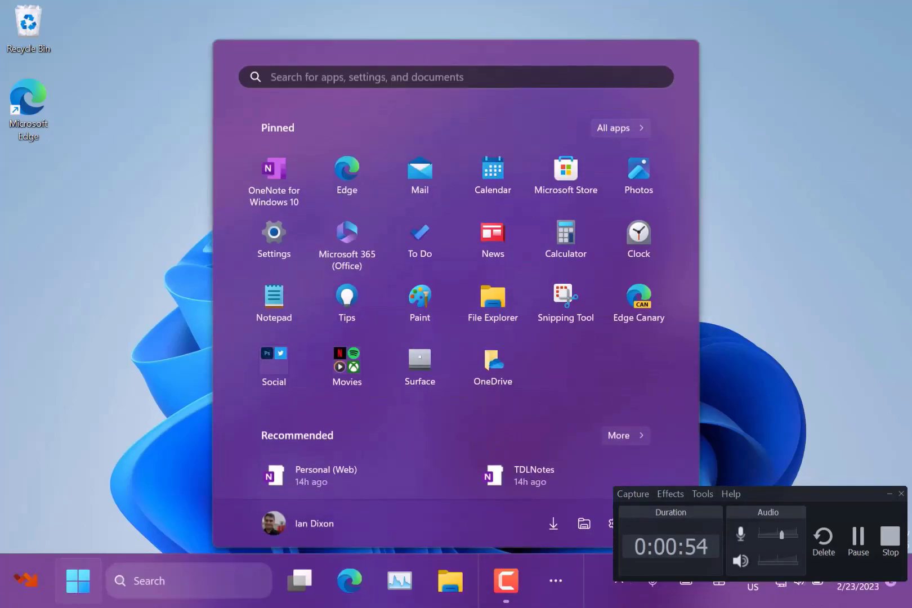
key("super")
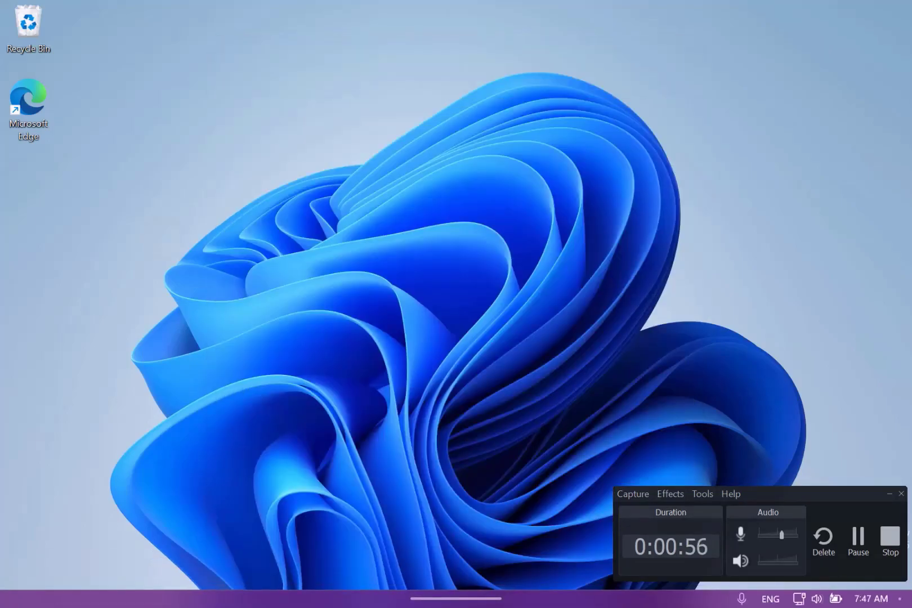
key("super")
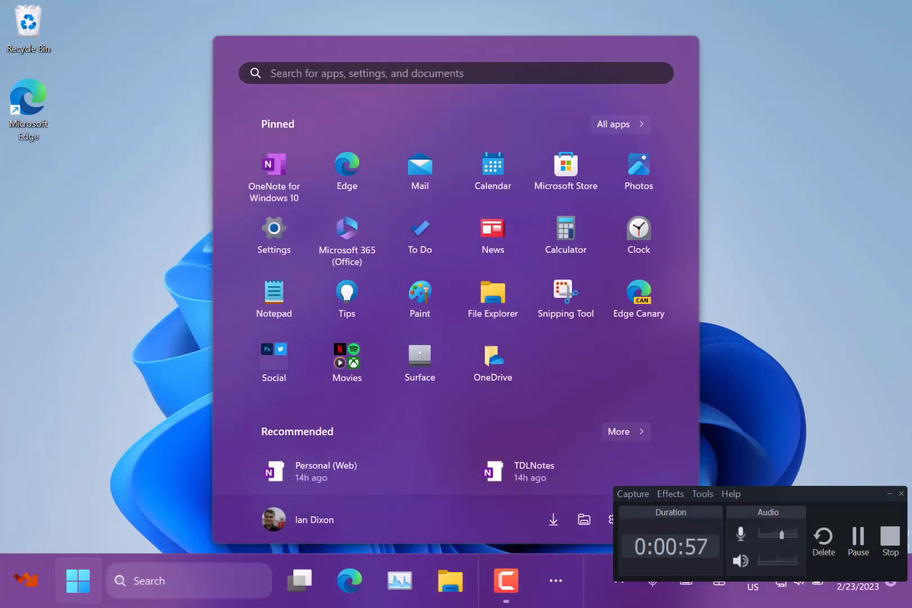
key("super")
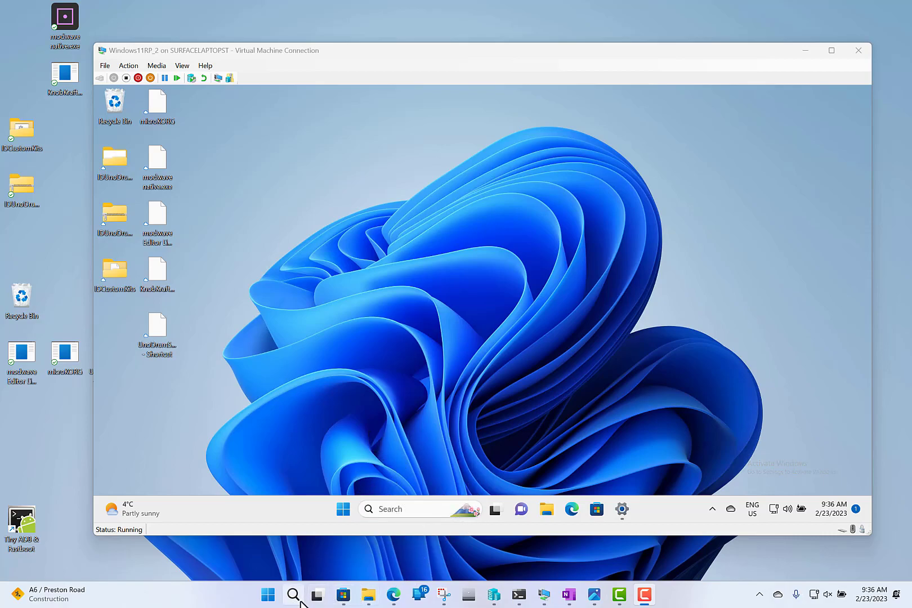
mouse_move(294, 596)
left_click(396, 512)
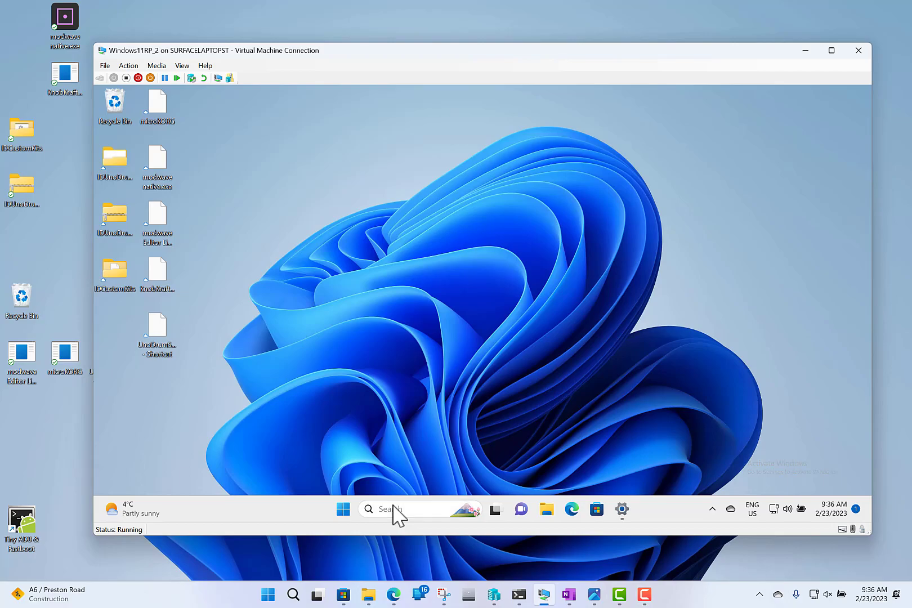
left_click(396, 513)
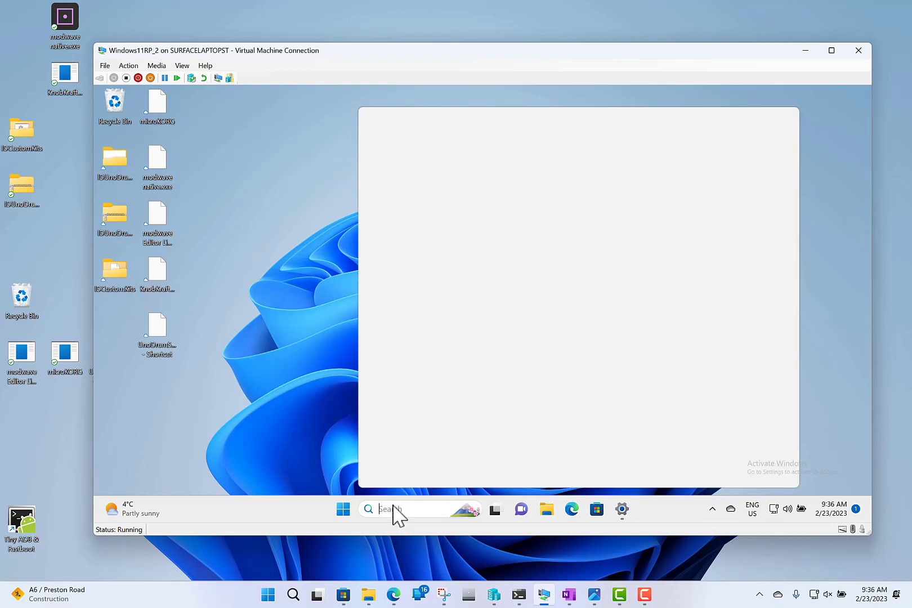
type("the dig")
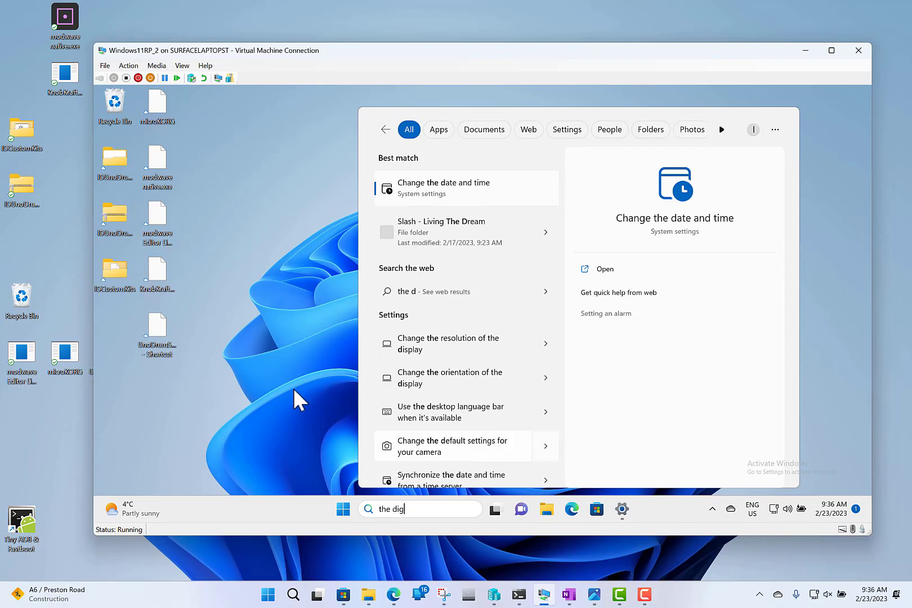
left_click(293, 388)
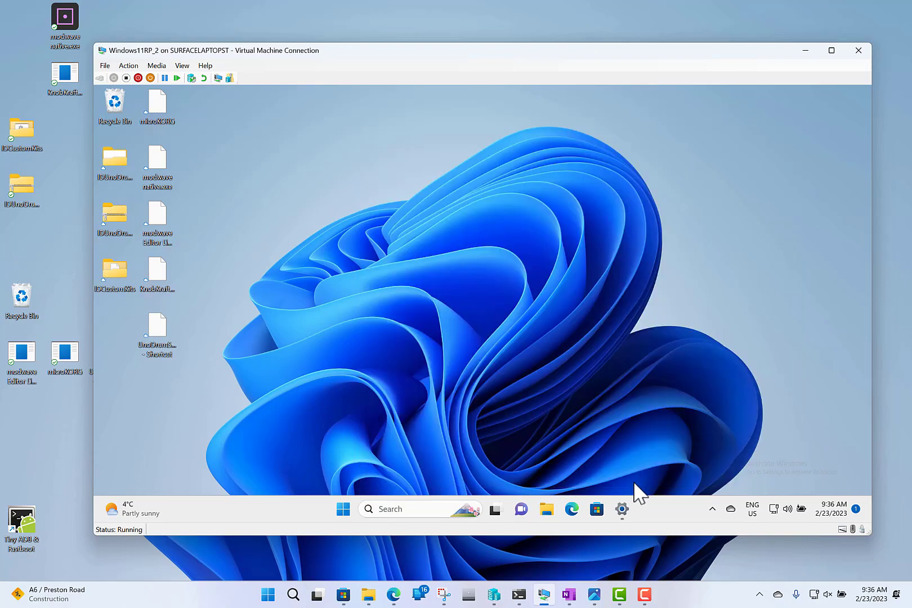
left_click(623, 510)
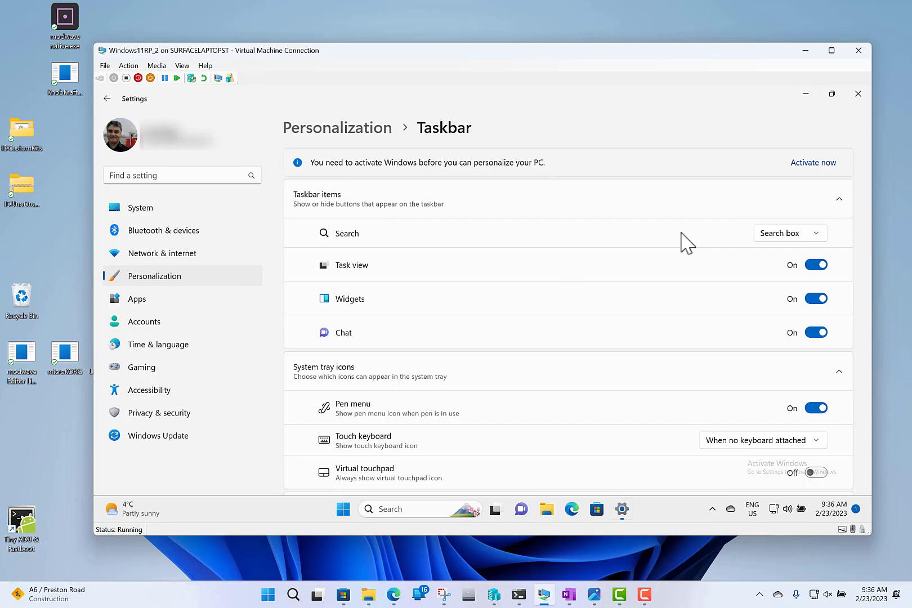
left_click(786, 233)
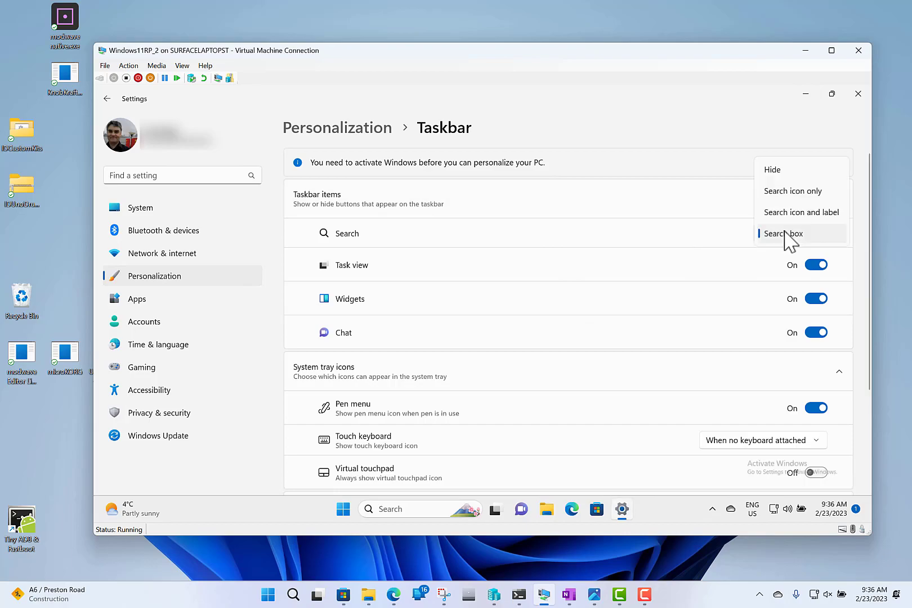
left_click(781, 196)
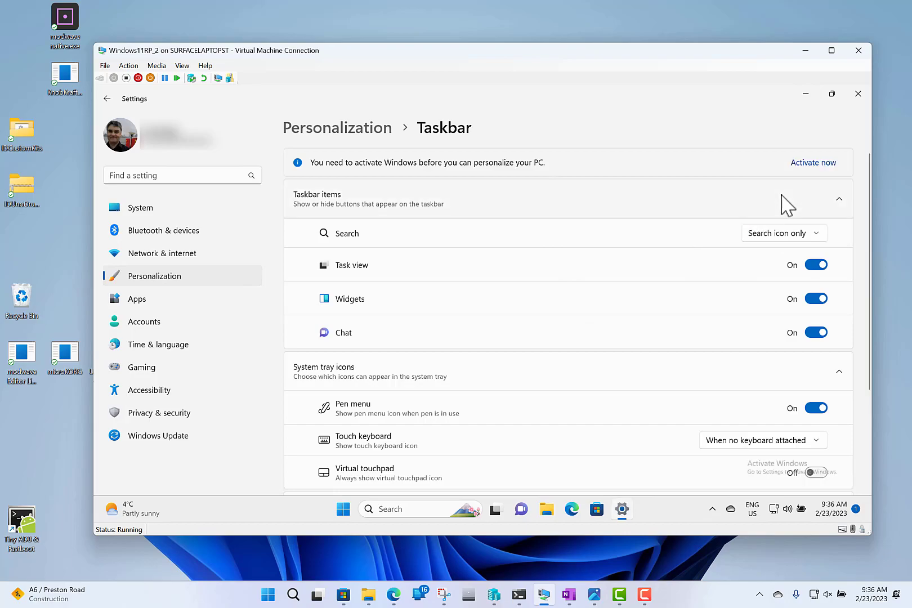
left_click(781, 235)
left_click(783, 255)
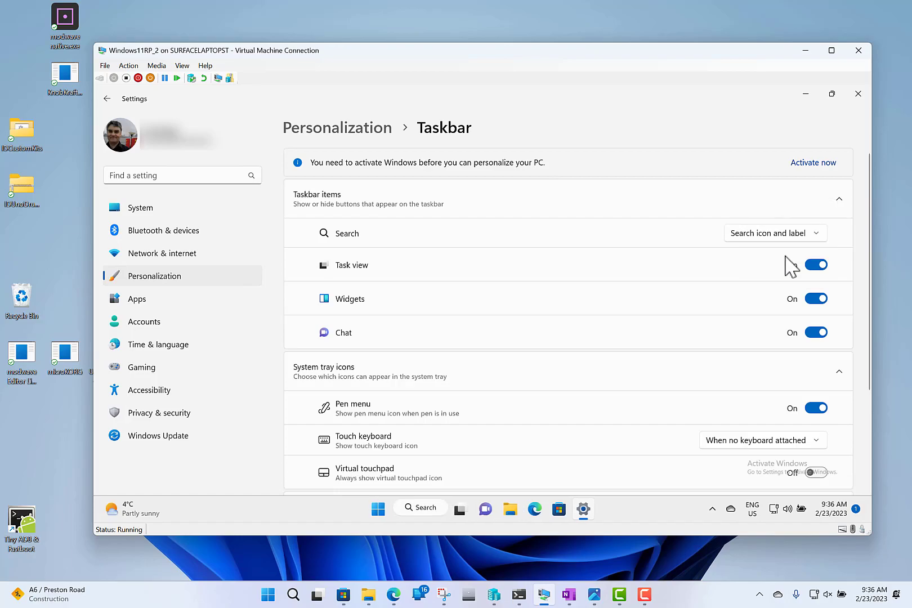
left_click(780, 238)
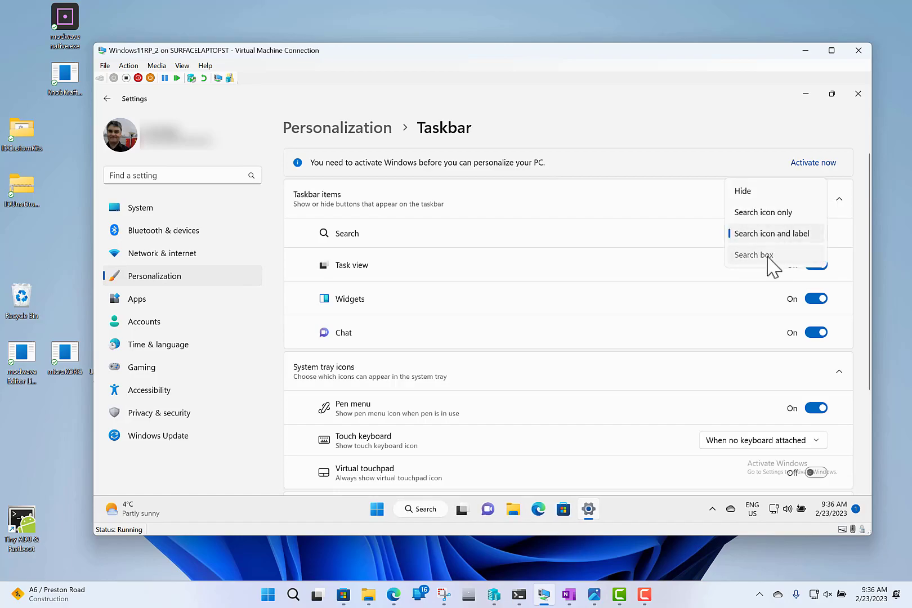
left_click(769, 257)
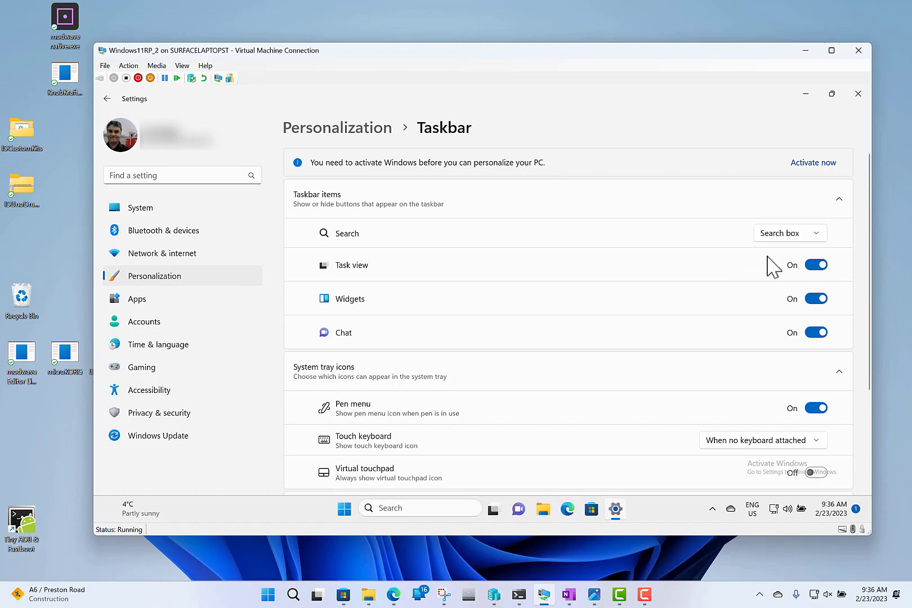
left_click(812, 94)
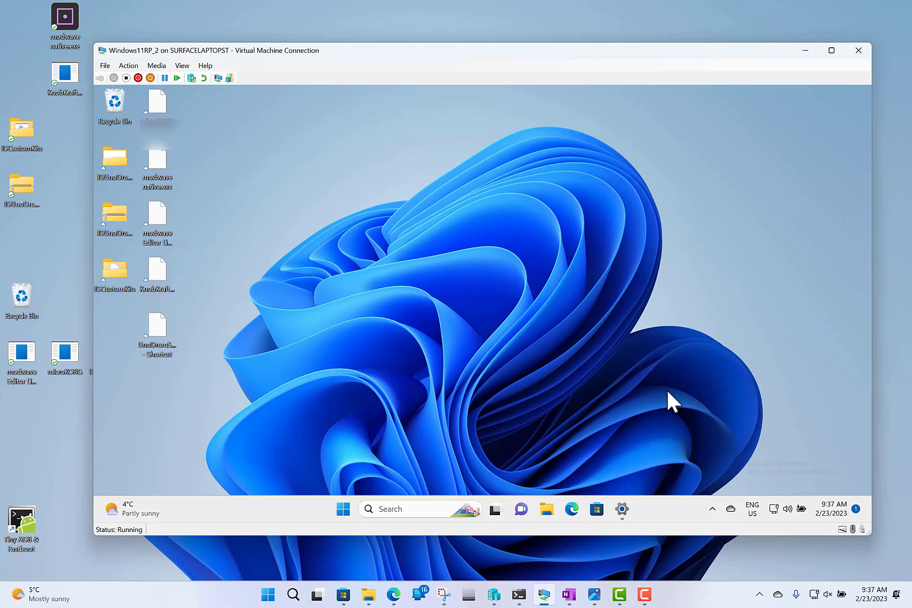
Return to Settings and show the Energy recommendations page under Power & battery.
left_click(623, 506)
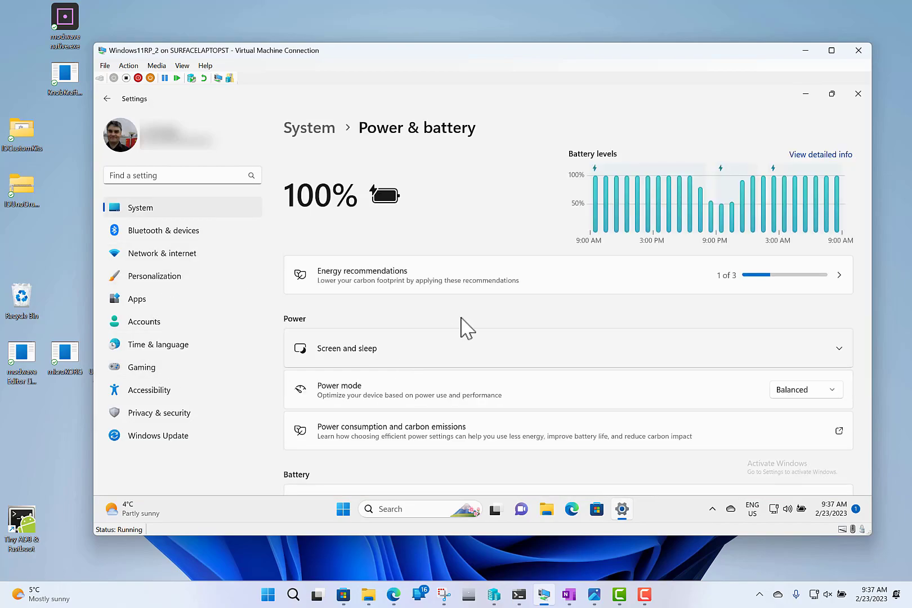
left_click(756, 275)
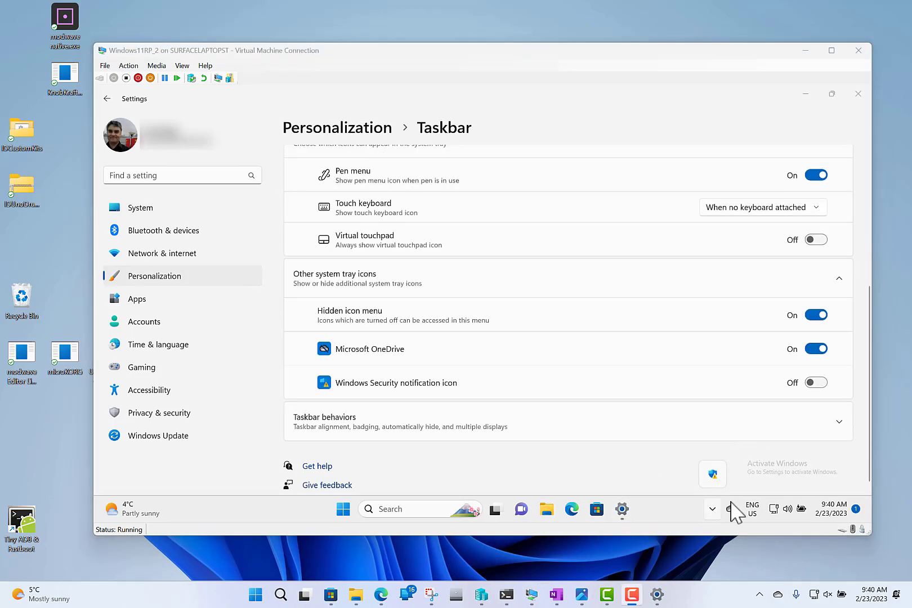
left_click(703, 520)
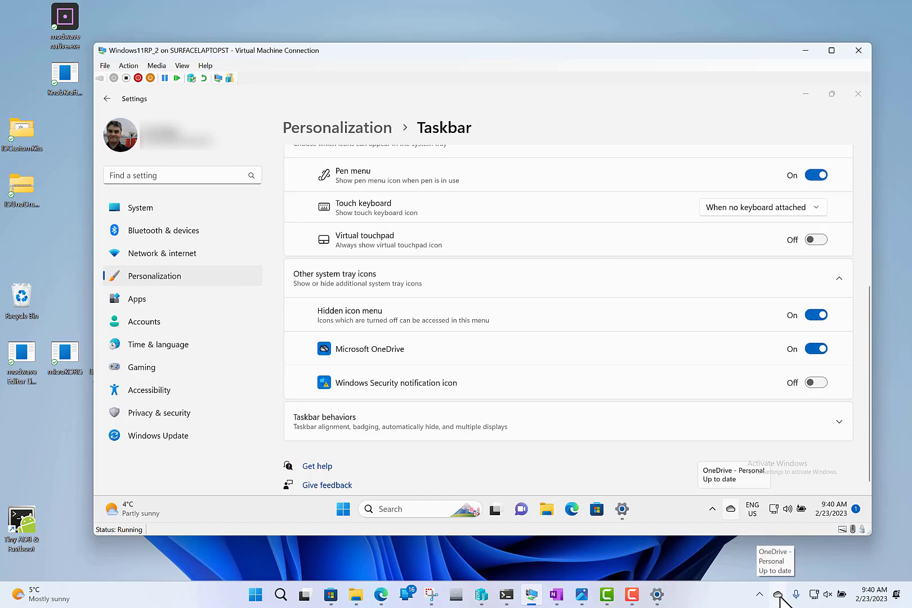
left_click(711, 510)
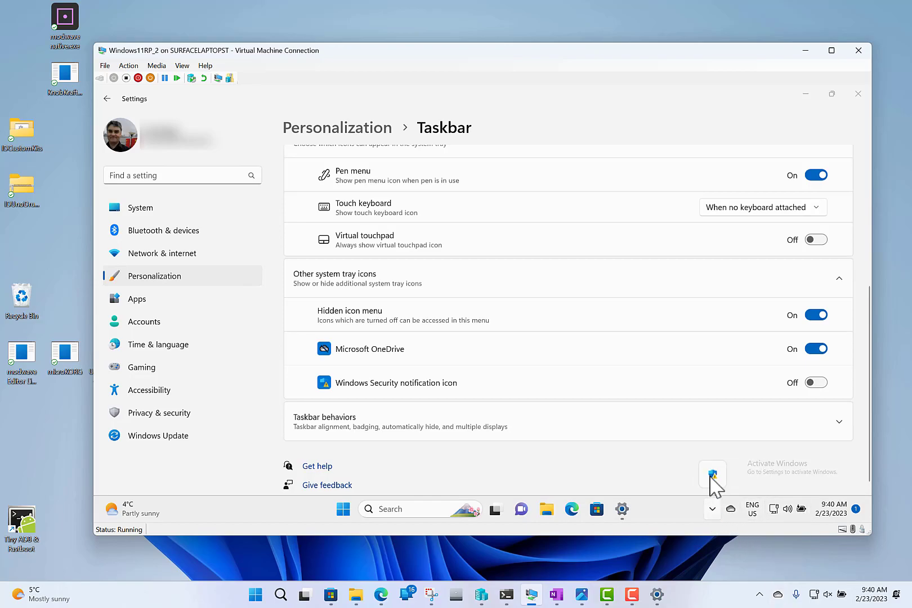
mouse_move(712, 480)
left_mouse_down()
mouse_move(758, 516)
mouse_move(707, 476)
mouse_move(718, 479)
left_mouse_up()
Launch Task Manager in the virtual machine from the taskbar's context menu.
right_click(276, 503)
left_click(321, 464)
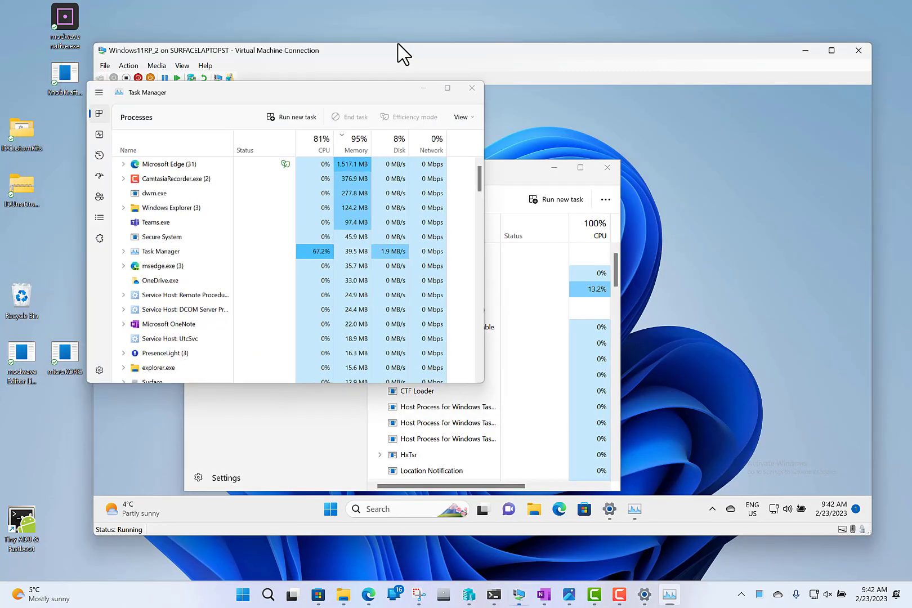
left_click(397, 42)
Try Task Manager's process search, view its Settings page, then minimize it.
left_click(453, 179)
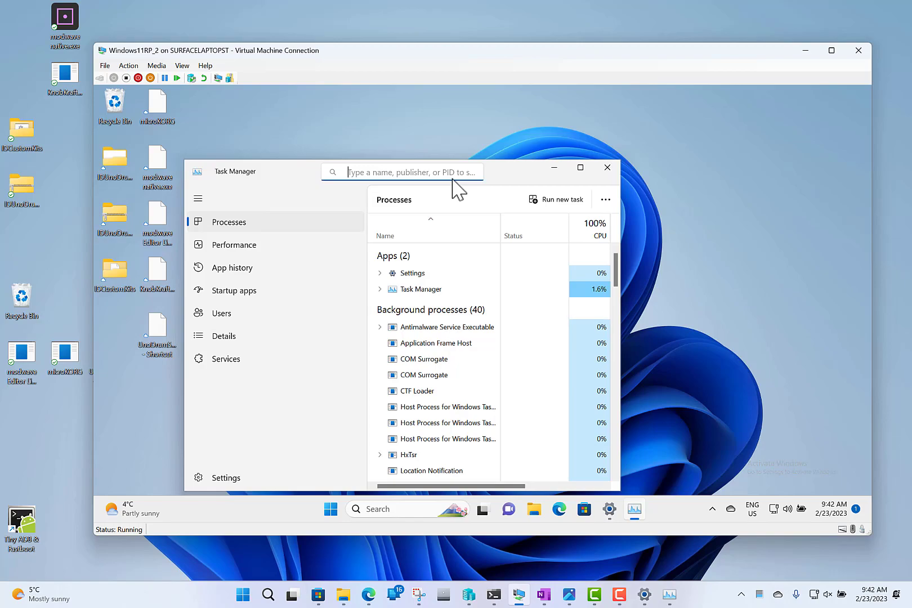
key("ctrl+shift+Tab")
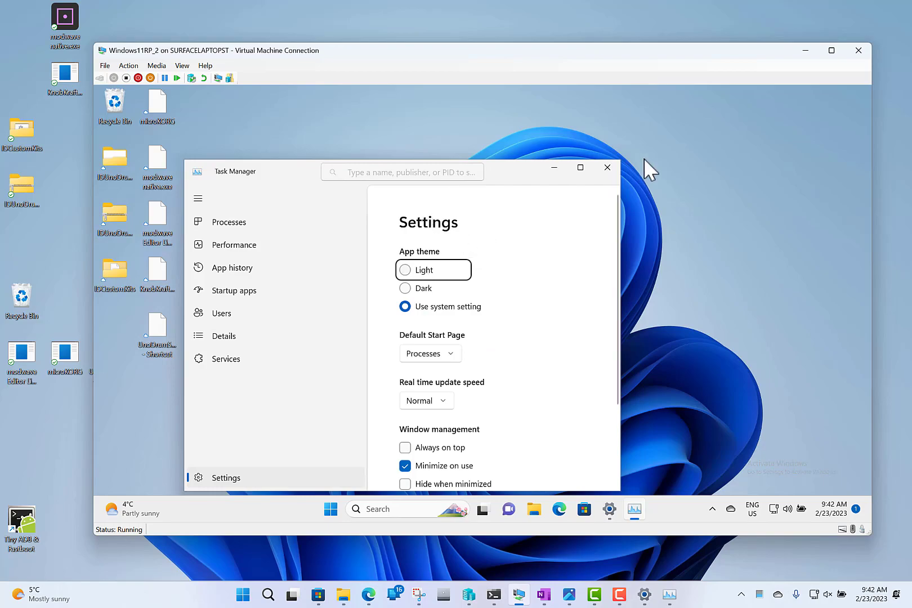
left_click(553, 168)
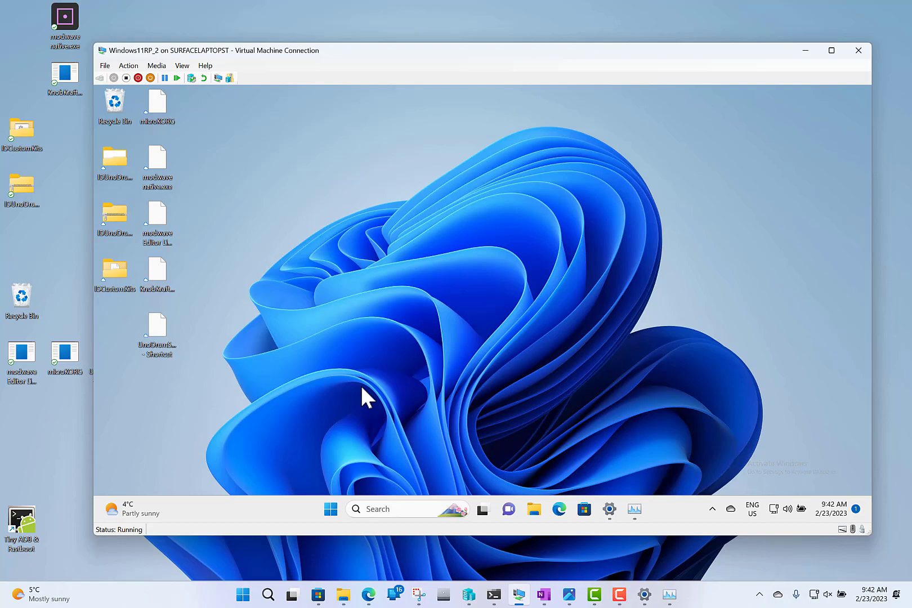
Open Quick Settings from the network, volume and battery icons in the VM tray.
left_click(795, 511)
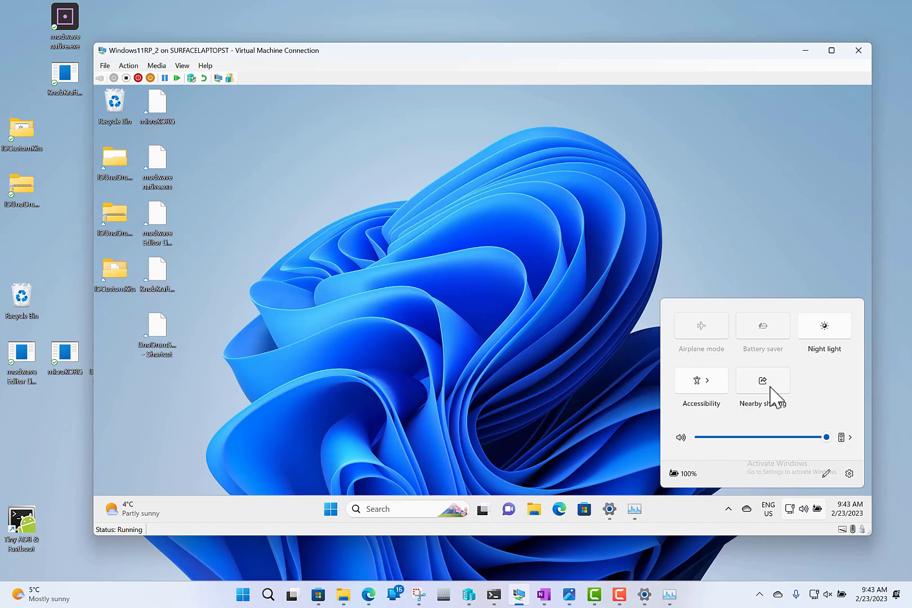
Dismiss Quick Settings, leaving the VM desktop clear with Task Manager minimized on the taskbar.
left_click(383, 352)
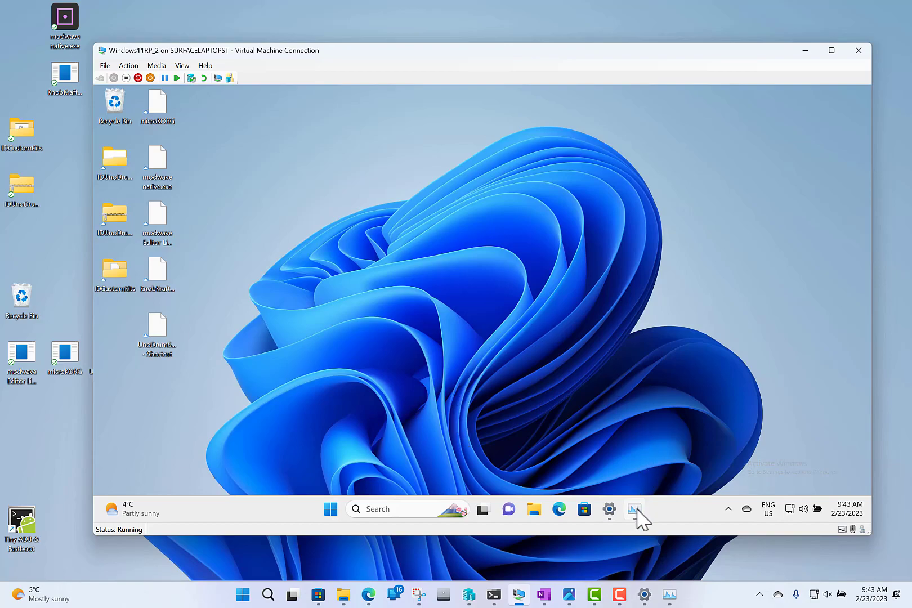
mouse_move(636, 515)
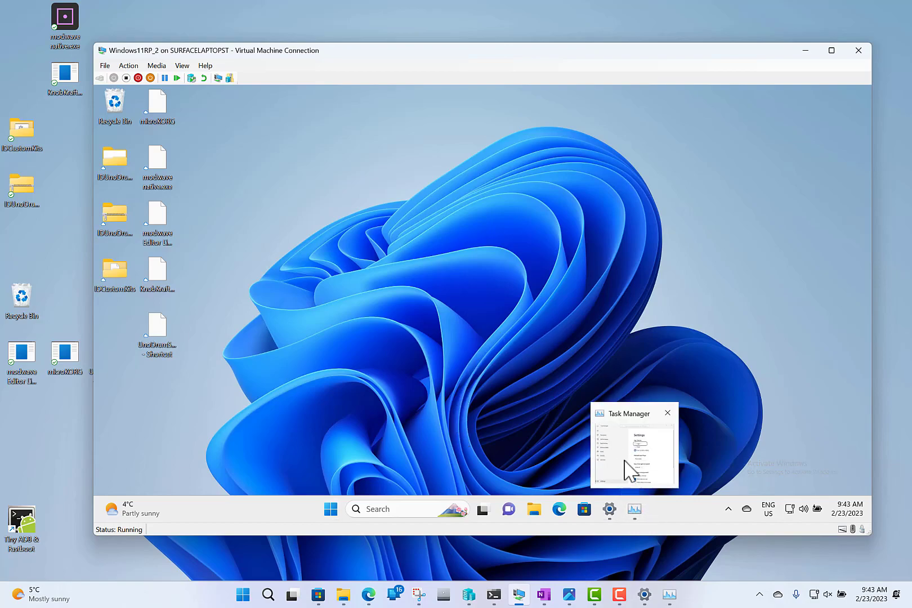